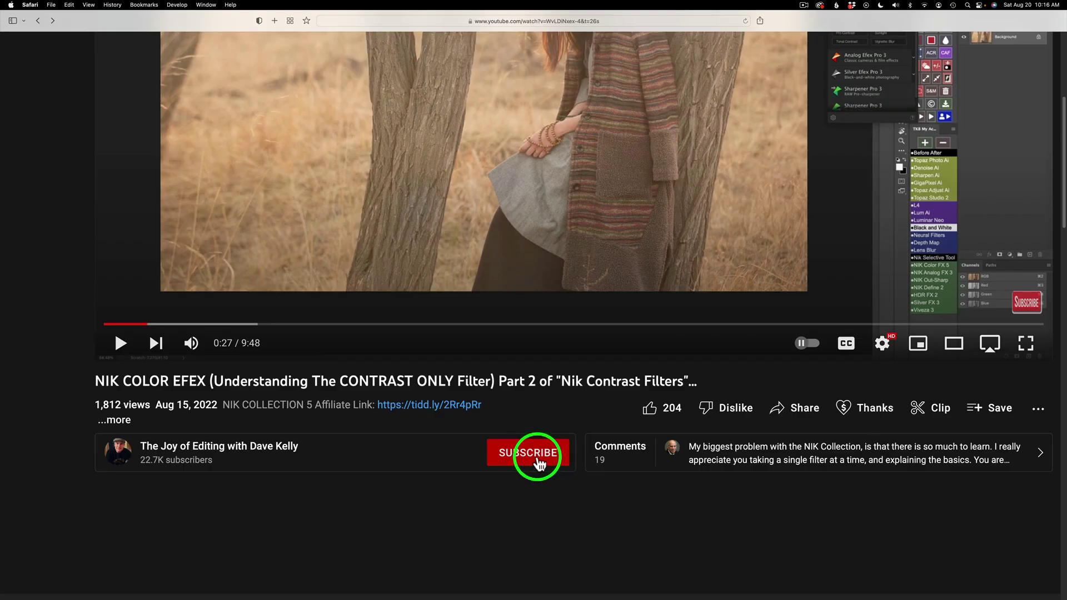
Subscribe to the tutorial's YouTube channel and set its notification bell to All.
{"action": "left_click", "coordinate": [538, 459]}
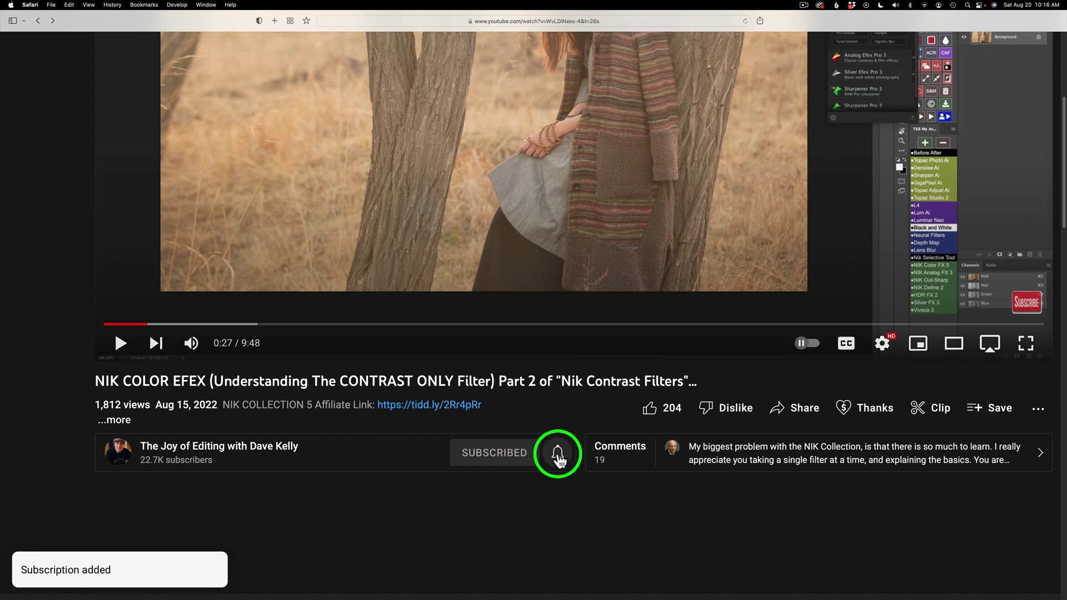
{"action": "left_click", "coordinate": [558, 455]}
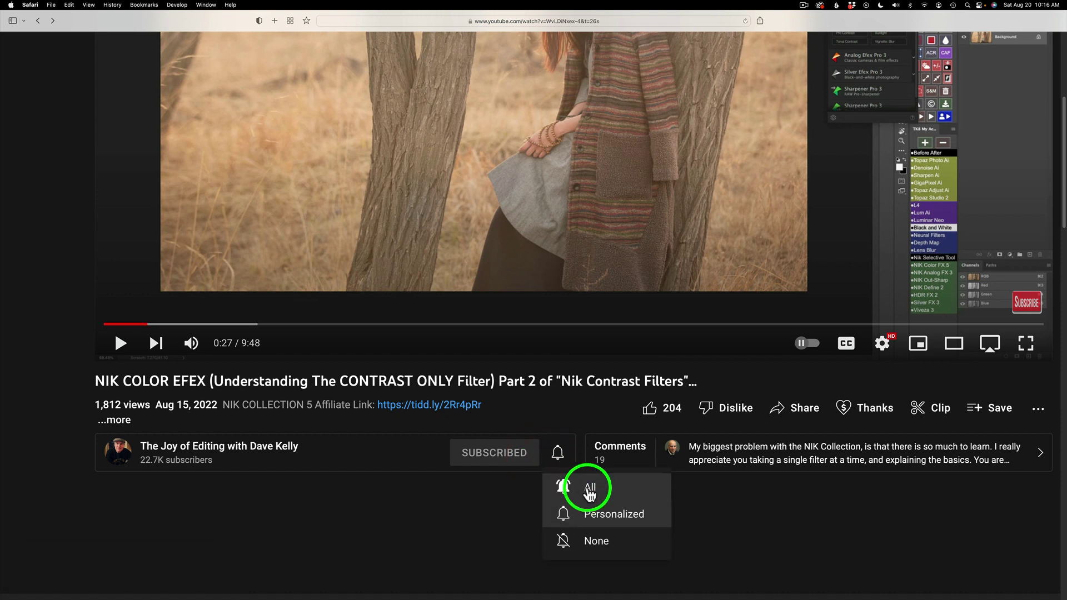
{"action": "left_click", "coordinate": [590, 493]}
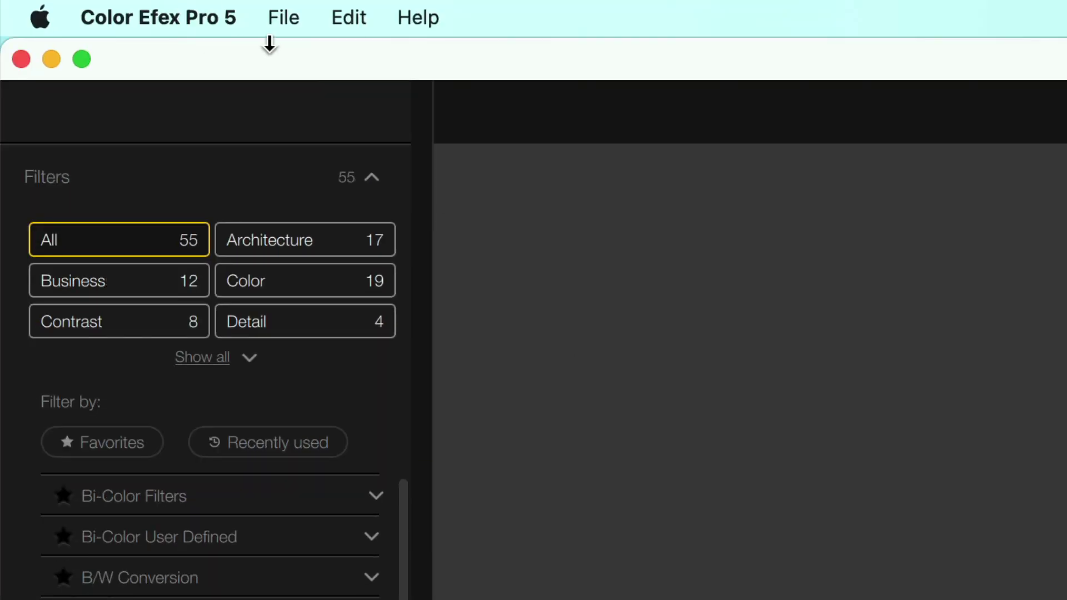
Open the Lofoten harbour JPG from the Downloads folder via File > Open.
{"action": "left_click", "coordinate": [280, 20]}
{"action": "left_click", "coordinate": [291, 62]}
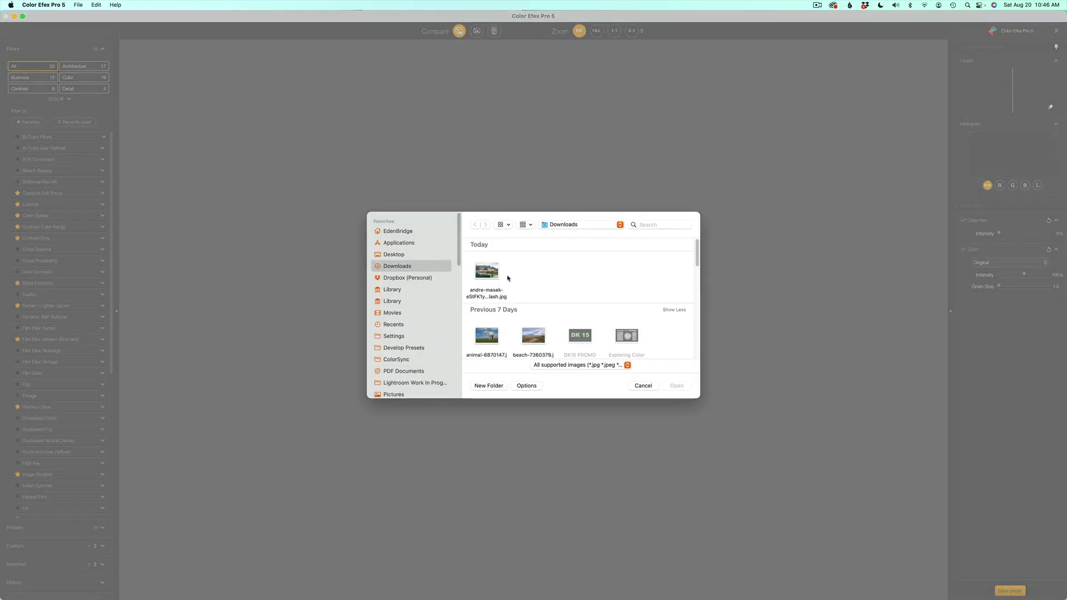
{"action": "left_click", "coordinate": [486, 271]}
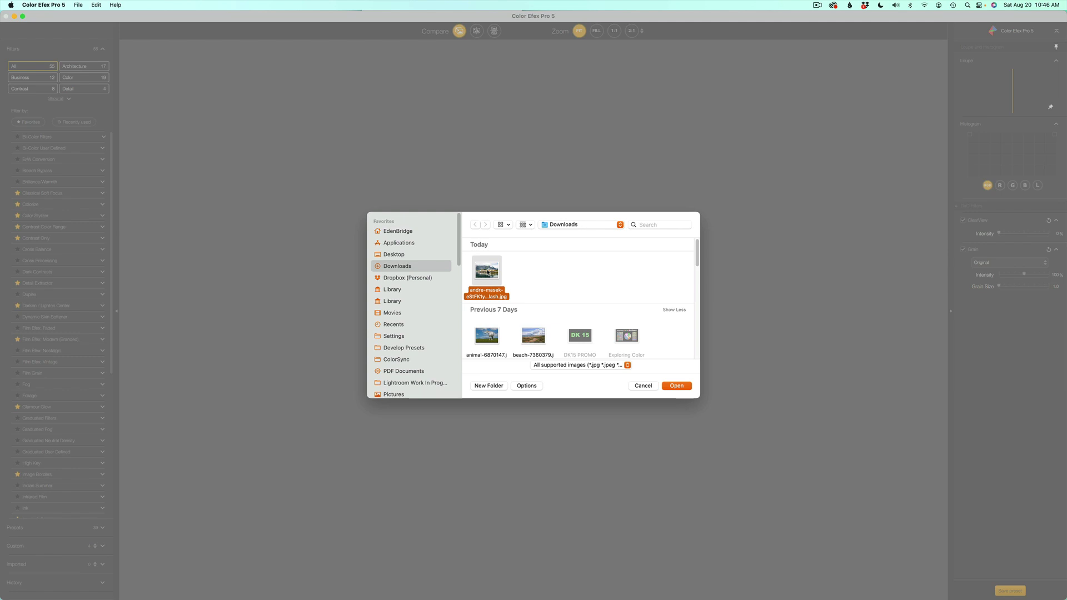
{"action": "left_click", "coordinate": [677, 385]}
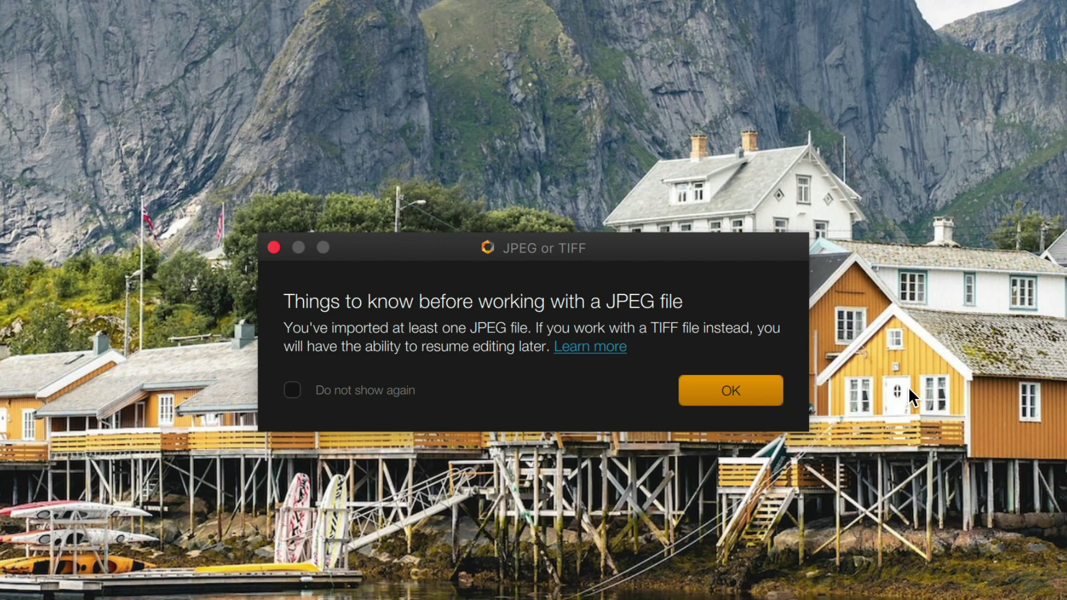
Dismiss the JPEG notice and filter the list to show only favourite filters.
{"action": "left_click", "coordinate": [748, 393]}
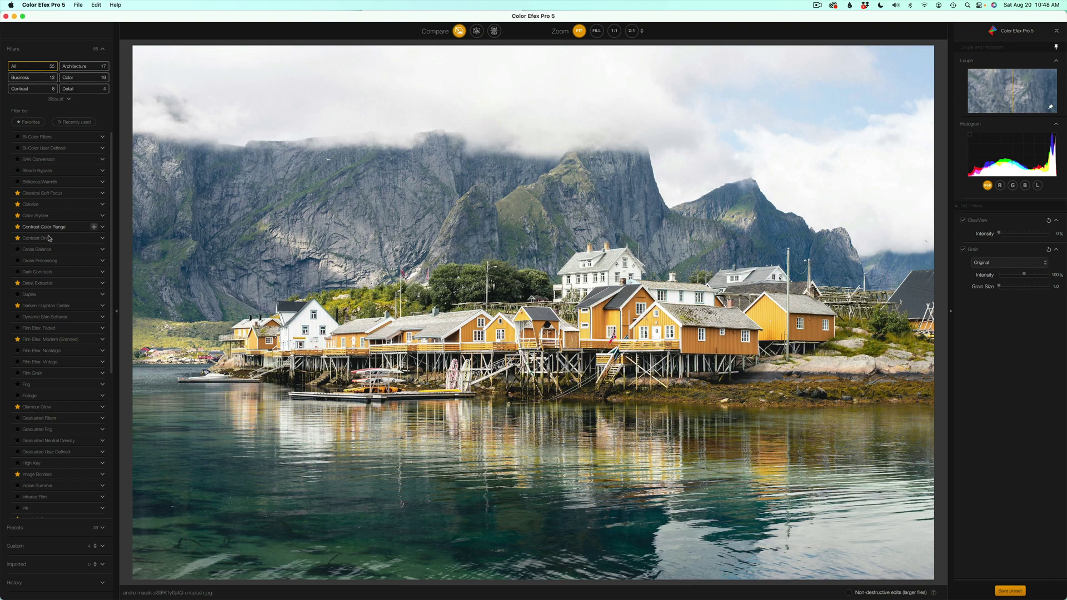
{"action": "scroll", "coordinate": [50, 259], "scroll_direction": "down", "scroll_amount": 5}
{"action": "scroll", "coordinate": [50, 258], "scroll_direction": "up", "scroll_amount": 5}
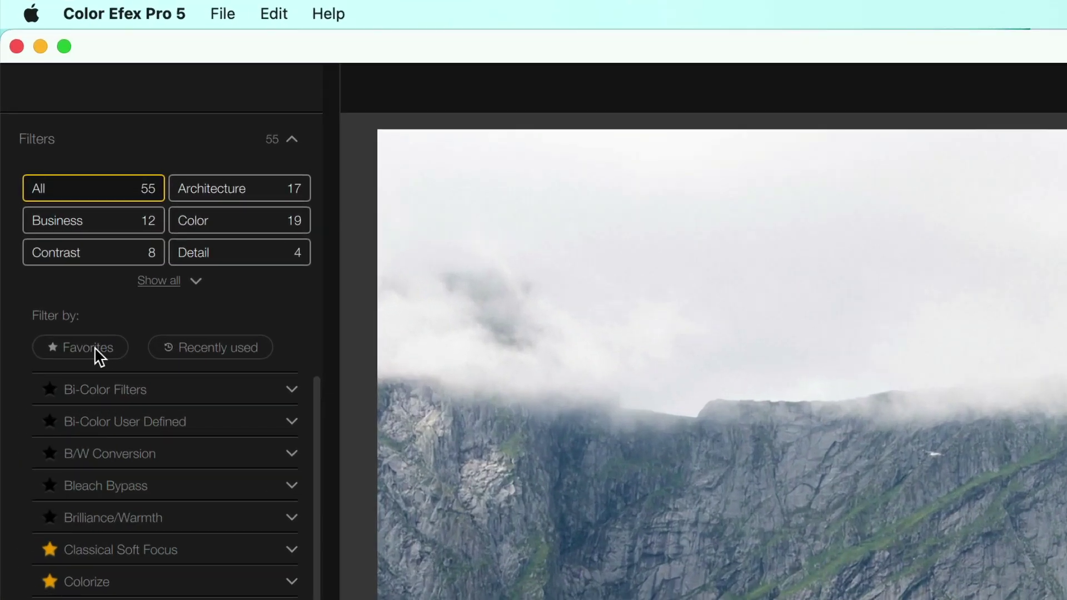
{"action": "left_click", "coordinate": [98, 353]}
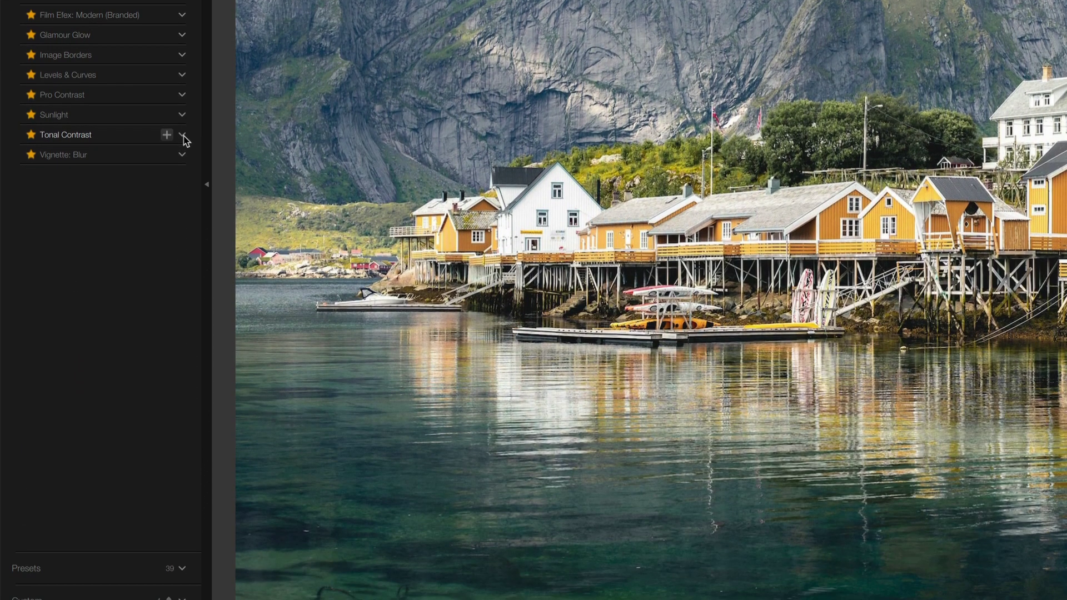
Expand Tonal Contrast to reveal its Default, Strong and High Pass presets.
{"action": "left_click", "coordinate": [182, 135]}
{"action": "scroll", "coordinate": [144, 327], "scroll_direction": "down", "scroll_amount": 3}
{"action": "scroll", "coordinate": [144, 326], "scroll_direction": "down", "scroll_amount": 1}
{"action": "scroll", "coordinate": [189, 139], "scroll_direction": "up", "scroll_amount": 3}
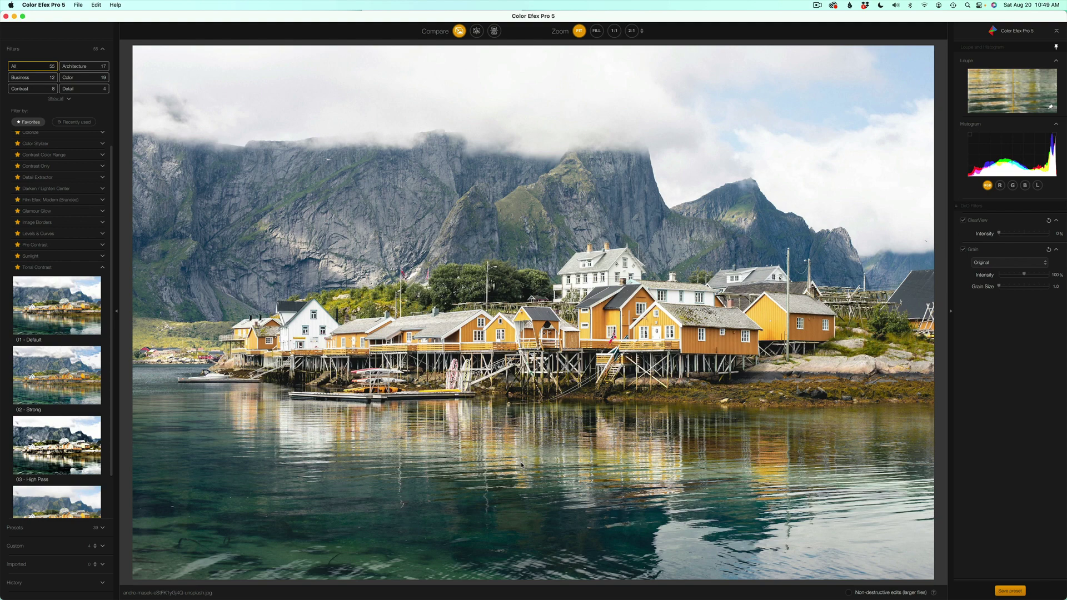
Add Tonal Contrast (Highlights 25%, Midtones 50%, Shadows 25%, Saturation 20%) and toggle it off and on to compare.
{"action": "left_click", "coordinate": [47, 270]}
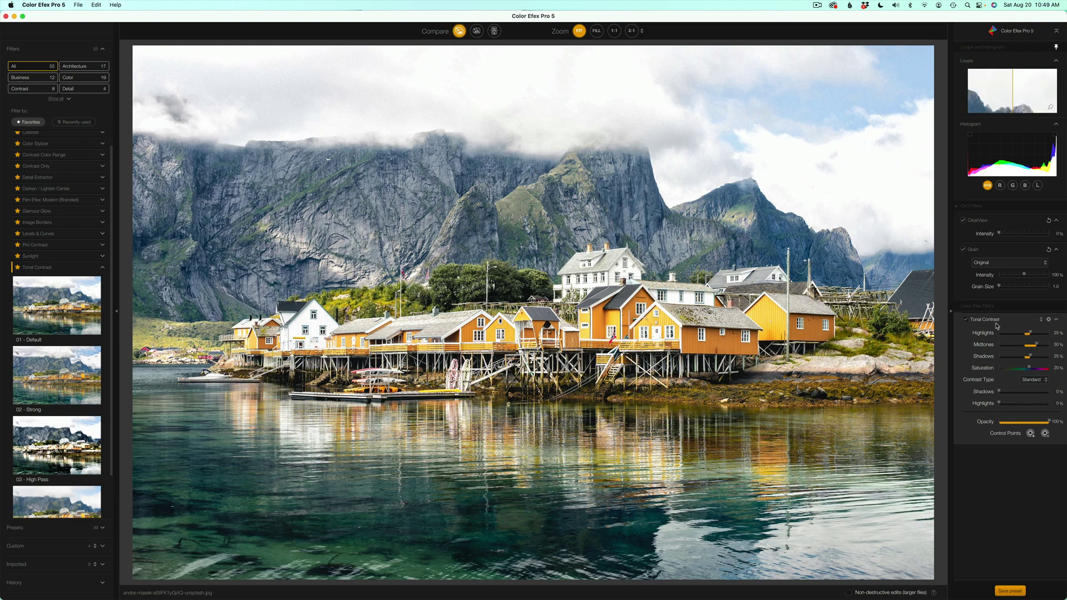
{"action": "left_click", "coordinate": [966, 321]}
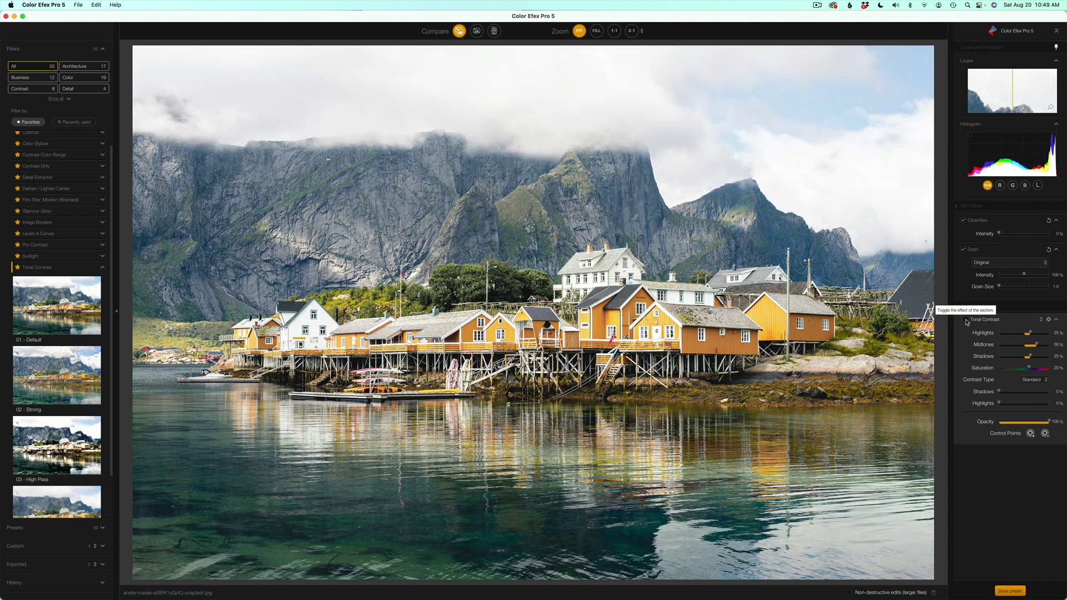
{"action": "left_click", "coordinate": [966, 320]}
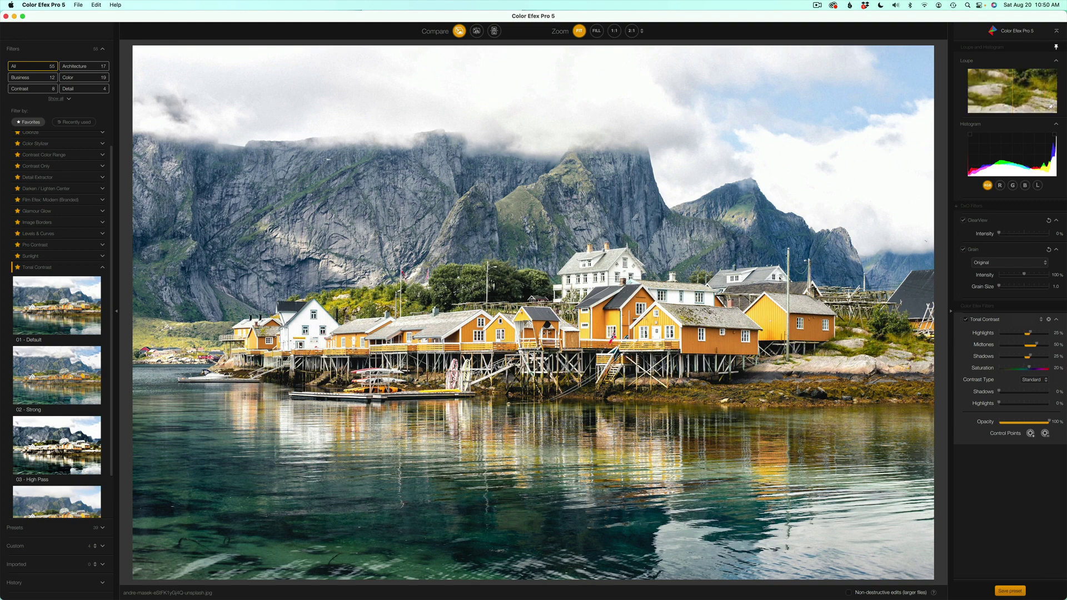
Apply the custom 'Tonal Contrast- No Adjustments' preset, then cancel the Save preset dialog.
{"action": "left_click", "coordinate": [45, 551]}
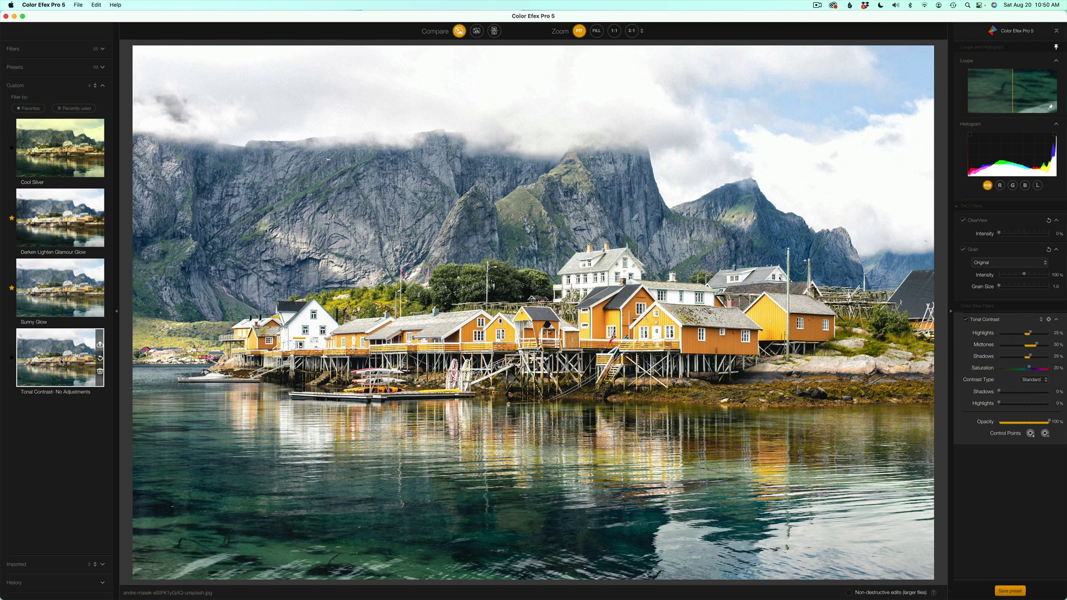
{"action": "left_click", "coordinate": [56, 356]}
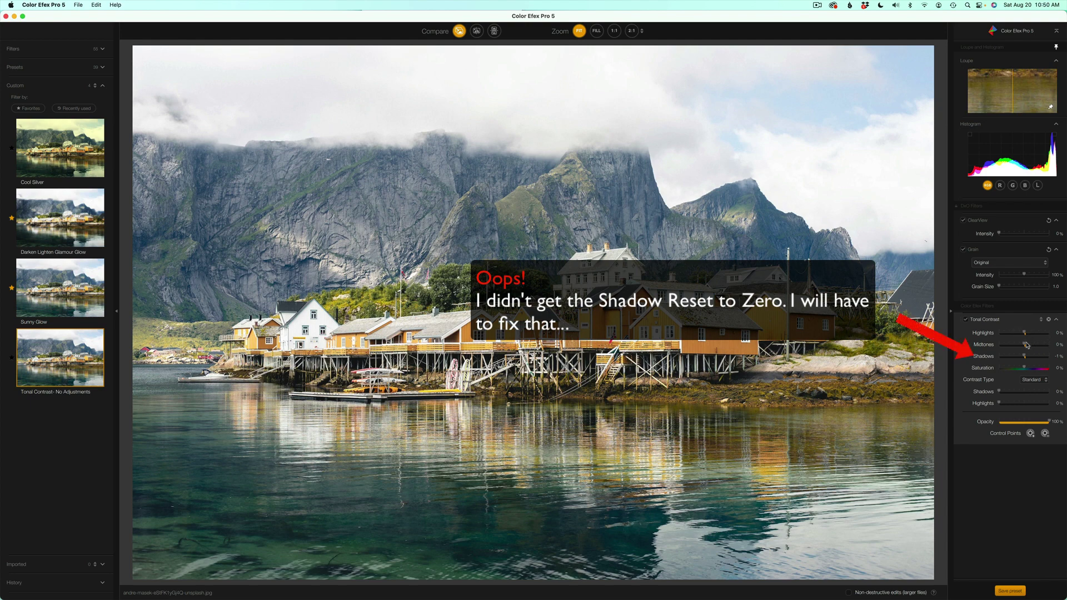
{"action": "left_click", "coordinate": [1010, 590]}
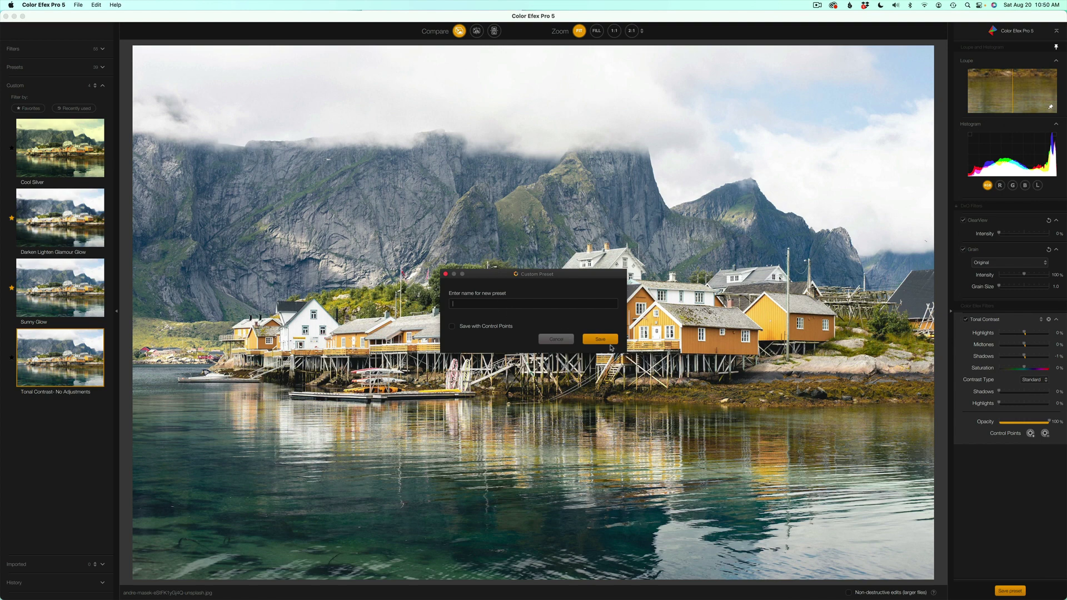
{"action": "left_click", "coordinate": [555, 340]}
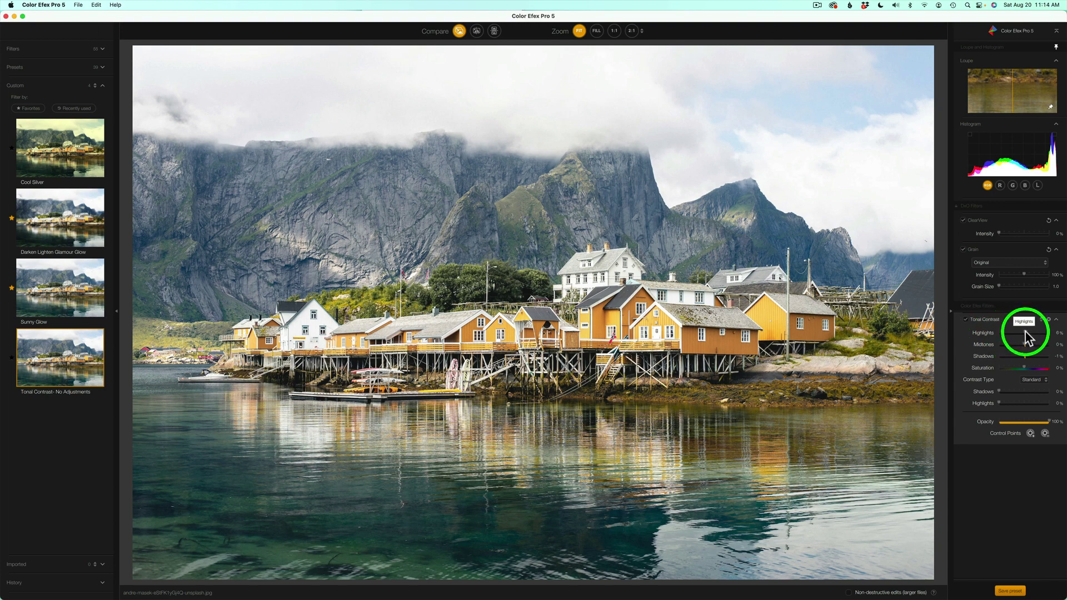
Drag the Tonal Contrast Highlights slider up and back down, settling at -36%.
{"action": "left_click_drag", "start_coordinate": [1026, 336], "coordinate": [1053, 332]}
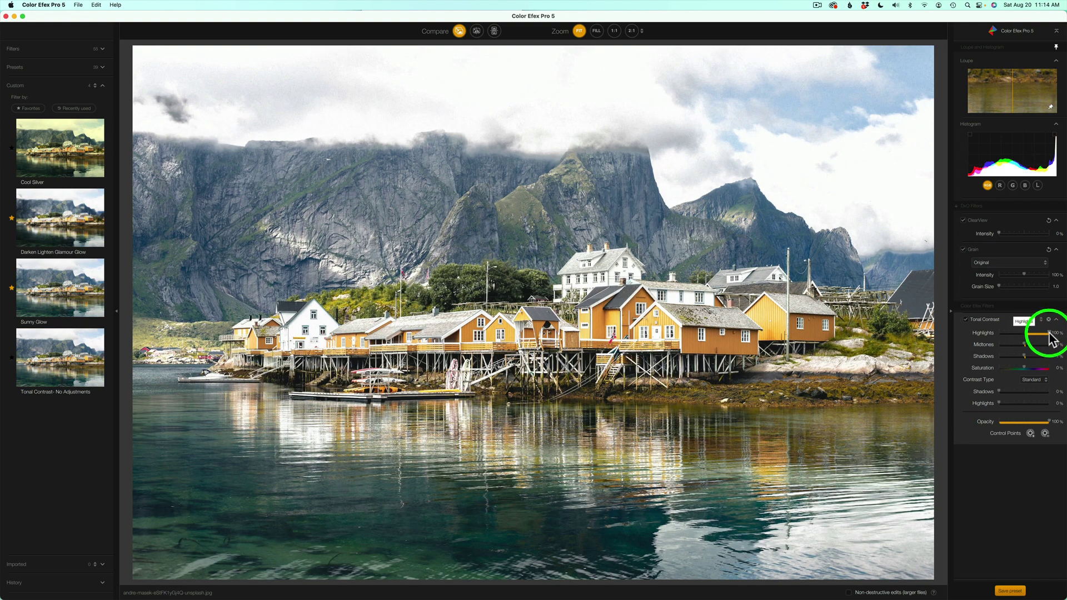
{"action": "left_click_drag", "start_coordinate": [1049, 332], "coordinate": [1015, 333]}
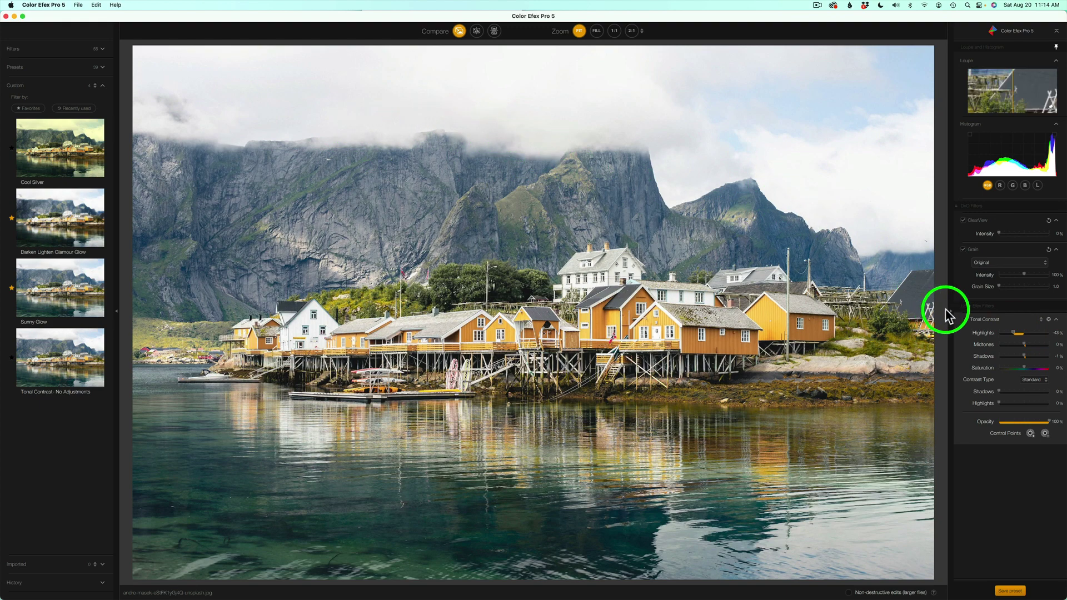
{"action": "mouse_move", "coordinate": [1013, 333]}
{"action": "left_mouse_down"}
{"action": "mouse_move", "coordinate": [1029, 332]}
{"action": "mouse_move", "coordinate": [1017, 334]}
{"action": "left_mouse_up"}
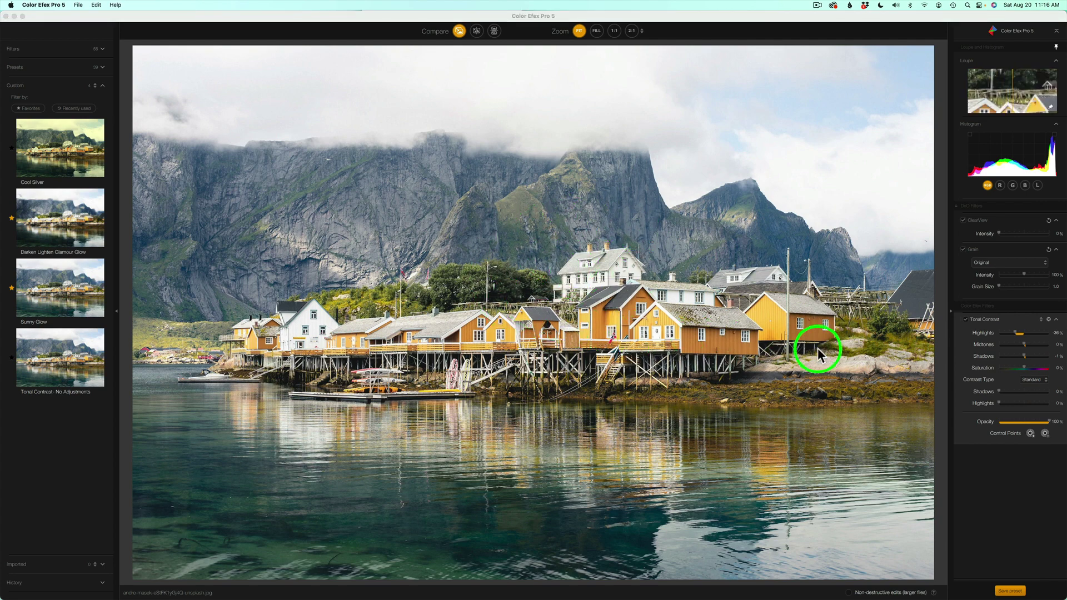
Raise Tonal Contrast Midtones to about 93%, zooming in past 2:1 to inspect the detail.
{"action": "left_click", "coordinate": [1025, 343]}
{"action": "left_click_drag", "start_coordinate": [1027, 343], "coordinate": [1036, 344]}
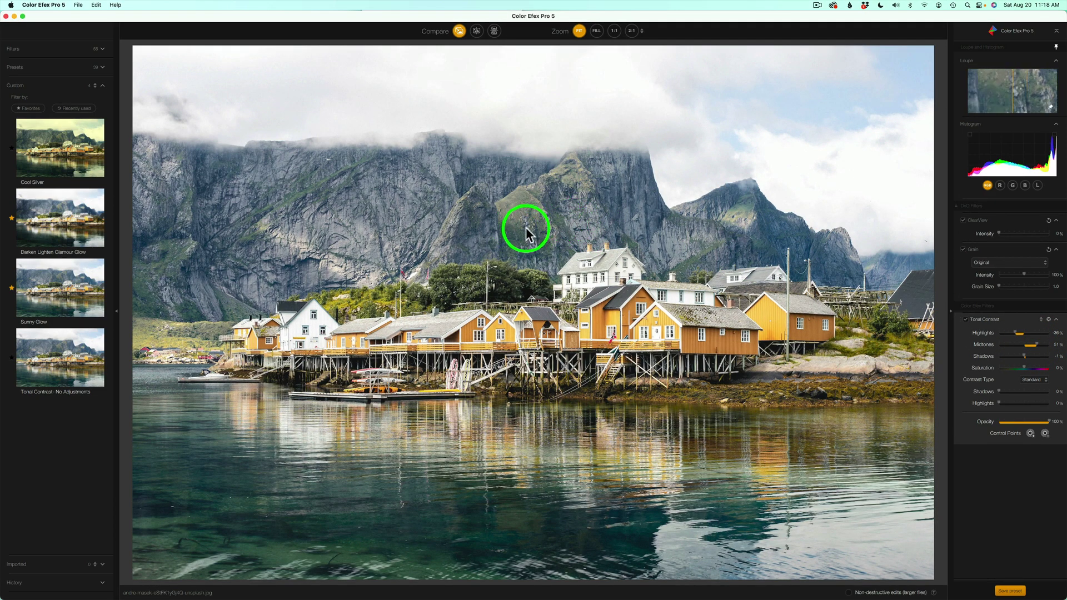
{"action": "left_click", "coordinate": [632, 32]}
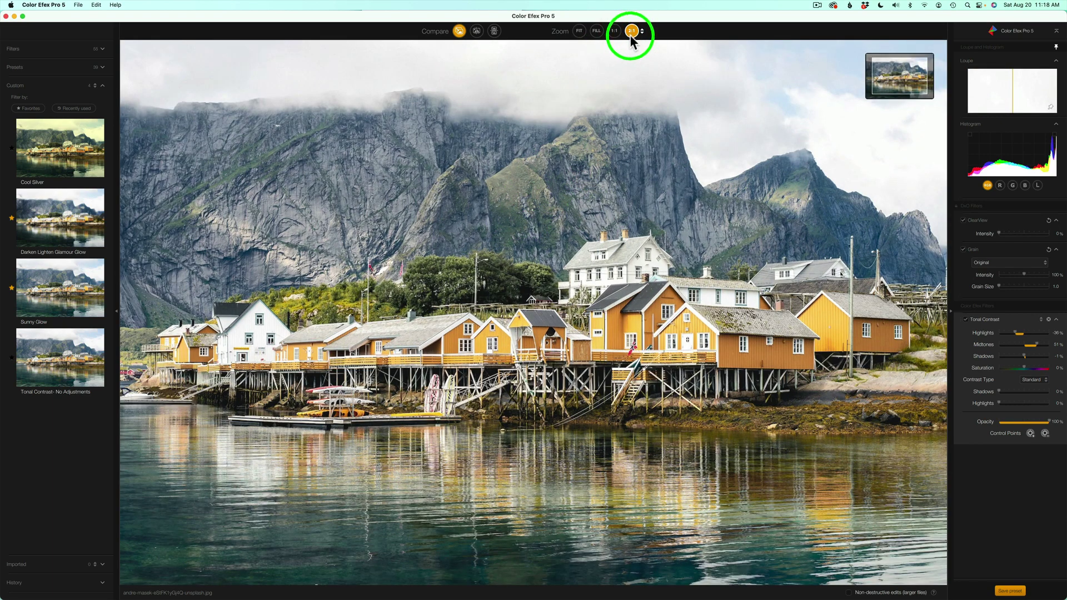
{"action": "left_click", "coordinate": [642, 32]}
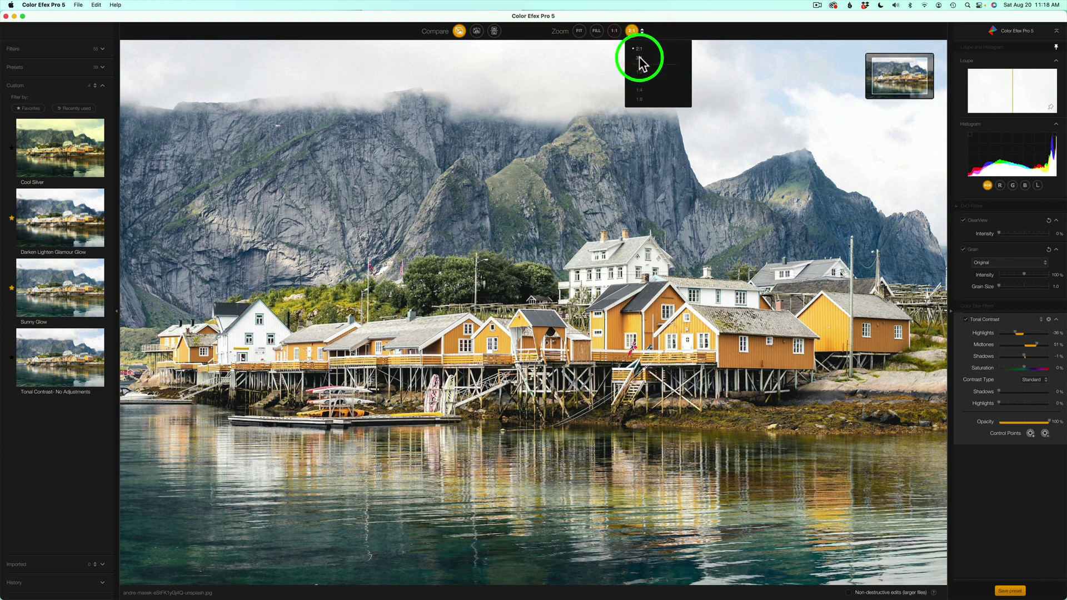
{"action": "left_click", "coordinate": [639, 57]}
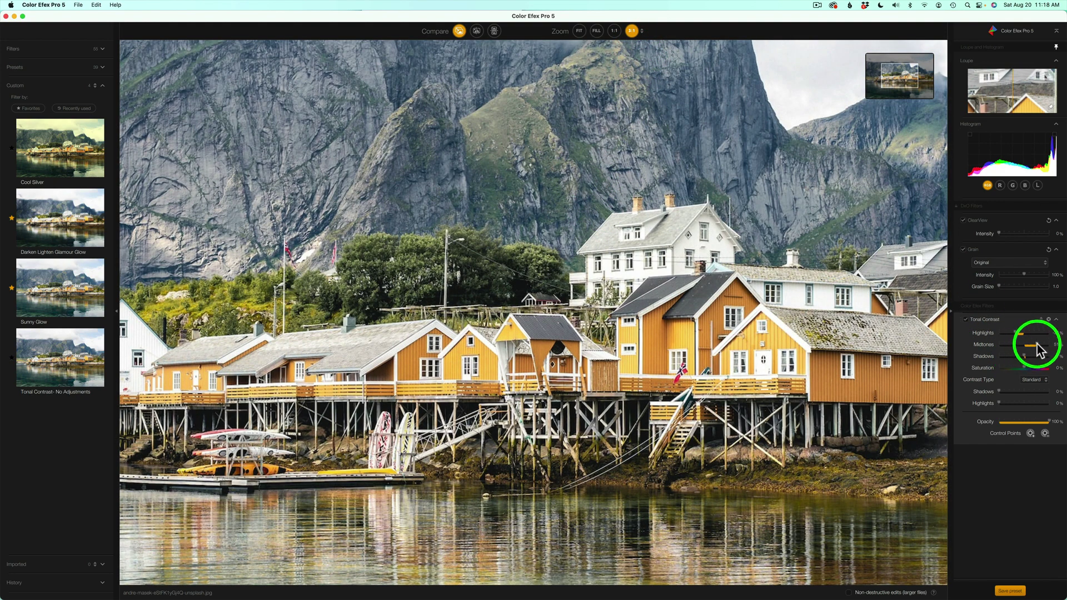
{"action": "left_click_drag", "start_coordinate": [1038, 349], "coordinate": [1048, 345]}
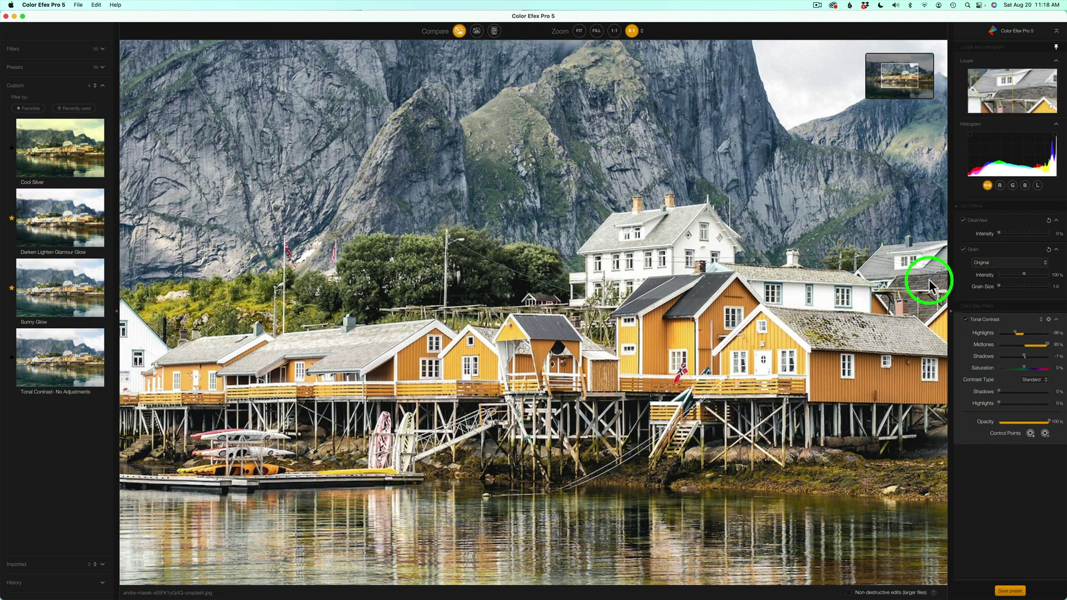
Fit the photo to the window, set Midtones to about 57%, and preview with Tonal Contrast off.
{"action": "left_click", "coordinate": [579, 32]}
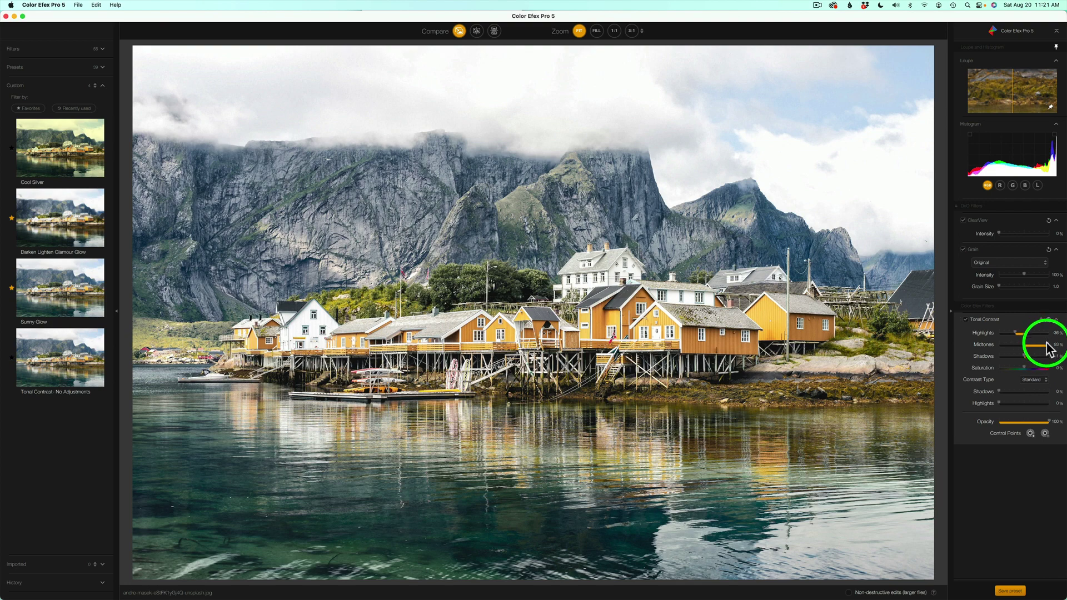
{"action": "left_click_drag", "start_coordinate": [1048, 349], "coordinate": [1038, 350]}
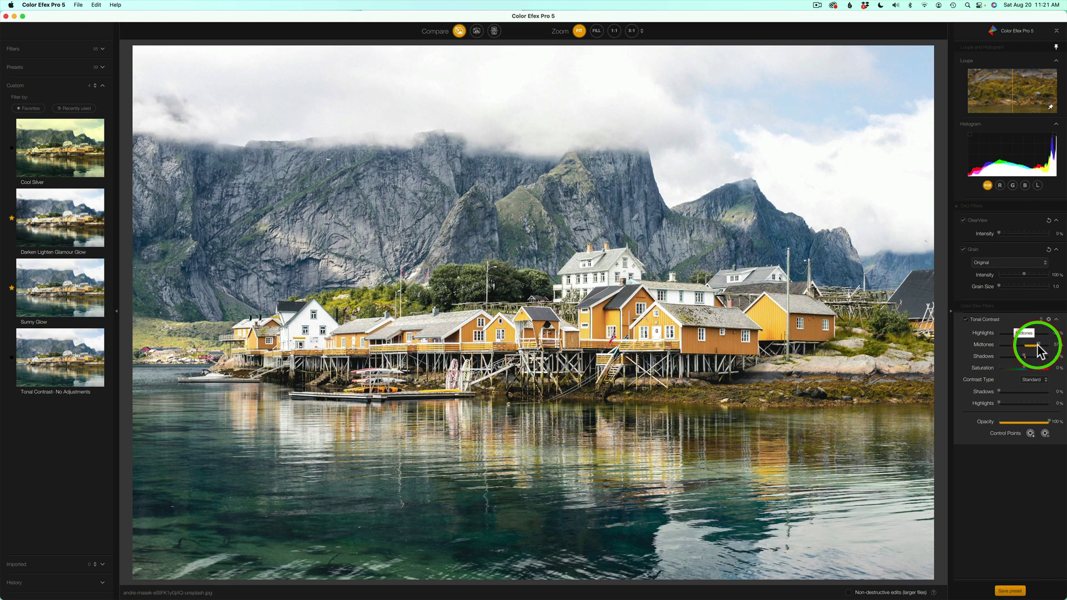
{"action": "left_click", "coordinate": [966, 321]}
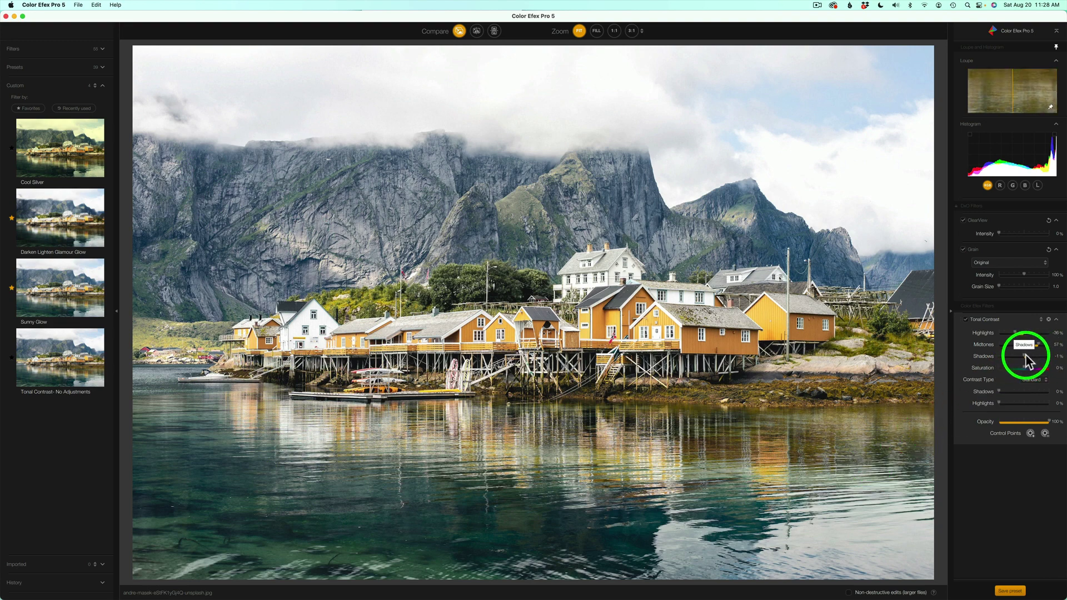
{"action": "left_click_drag", "start_coordinate": [1026, 356], "coordinate": [1038, 357]}
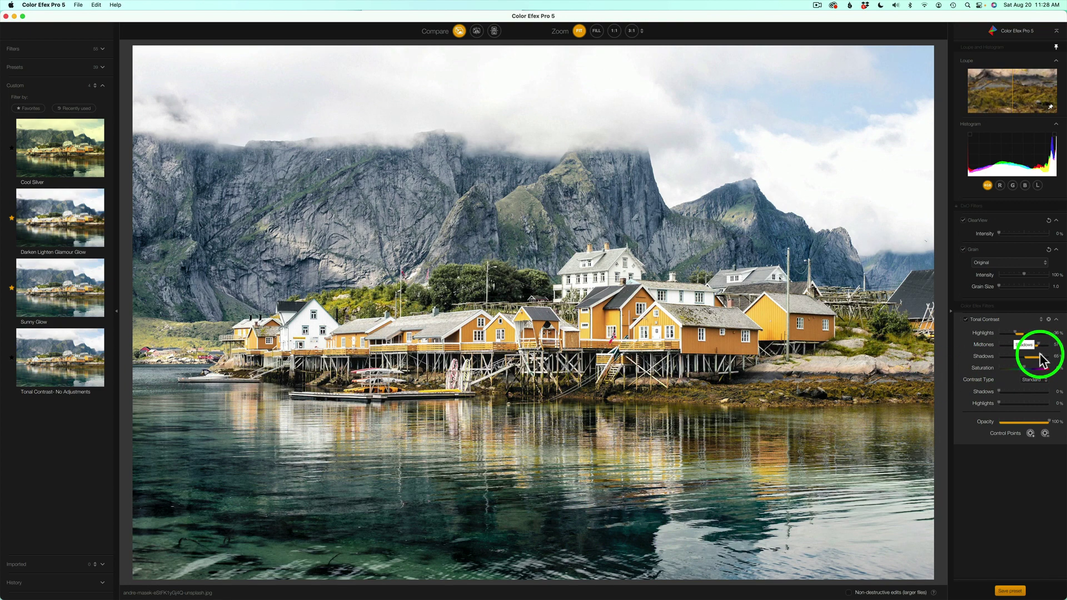
{"action": "left_click_drag", "start_coordinate": [1039, 357], "coordinate": [1044, 360]}
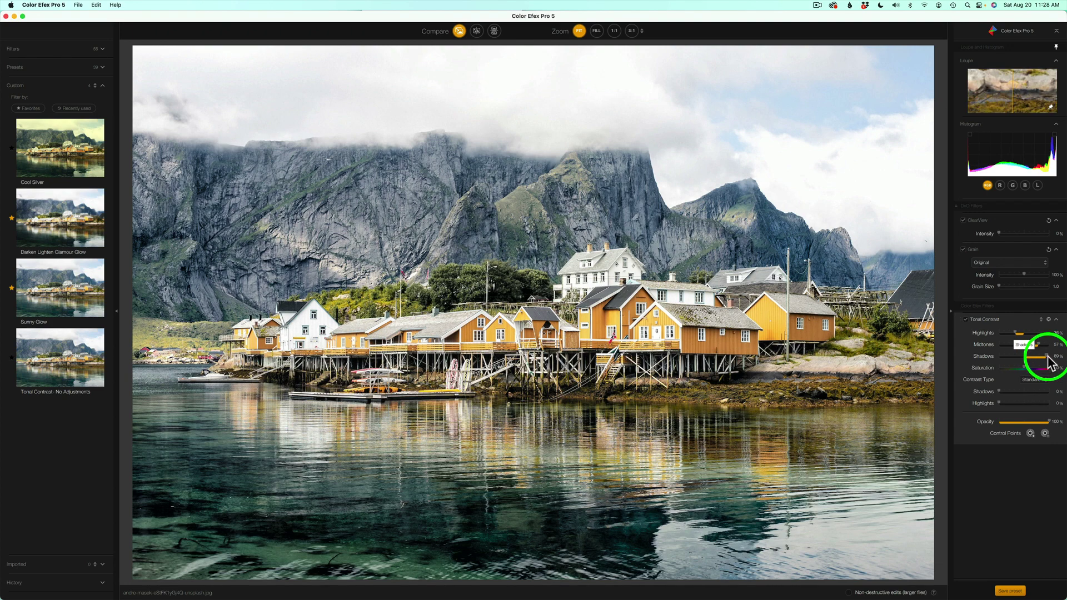
{"action": "left_click_drag", "start_coordinate": [1049, 363], "coordinate": [1011, 357]}
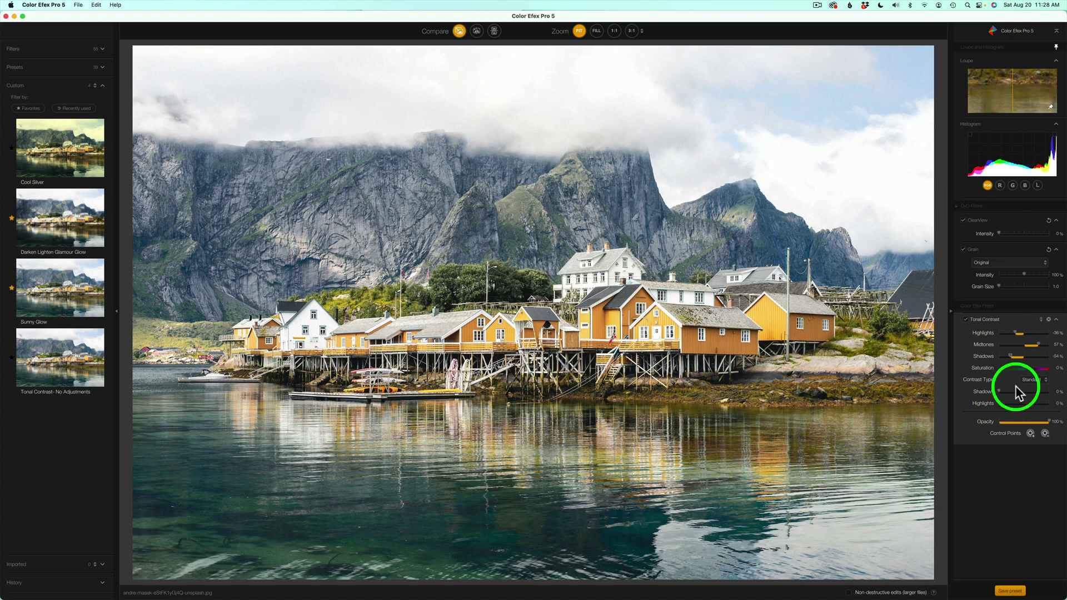
{"action": "left_click_drag", "start_coordinate": [1011, 356], "coordinate": [1026, 365]}
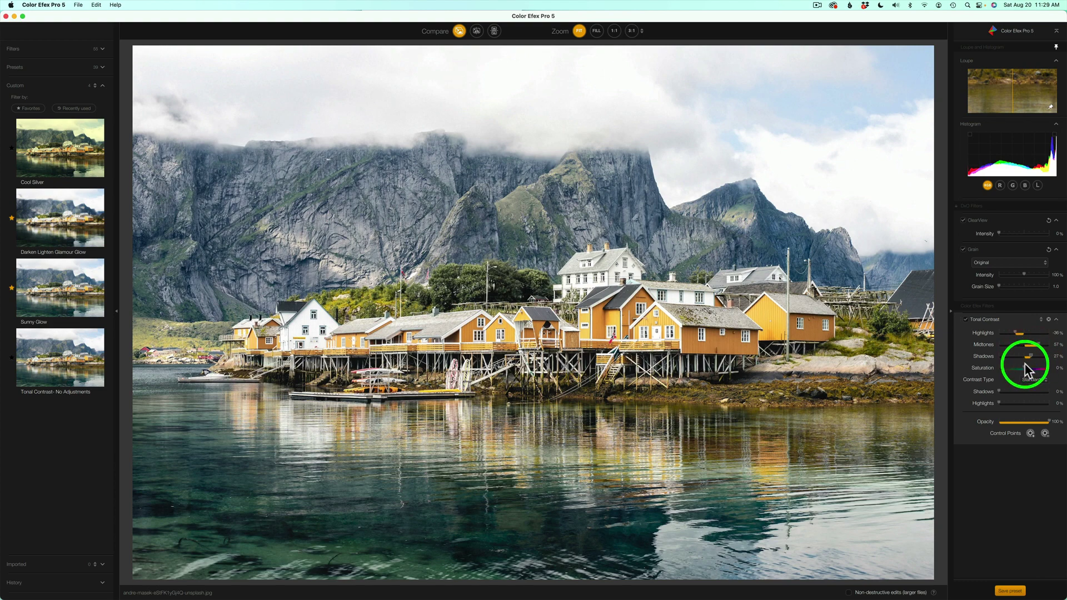
{"action": "left_click", "coordinate": [965, 320]}
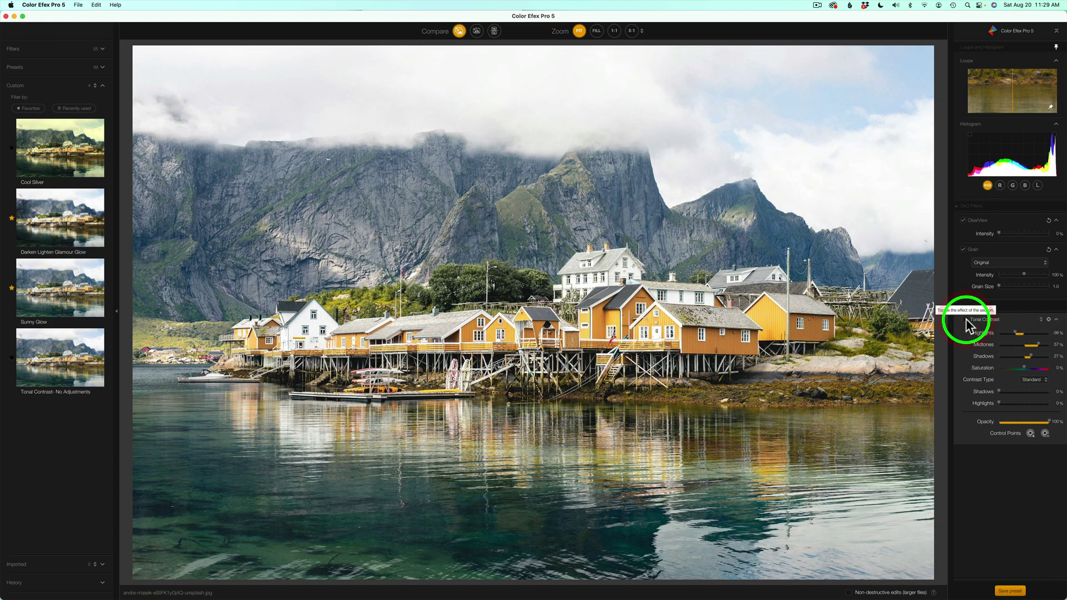
{"action": "left_click", "coordinate": [966, 319]}
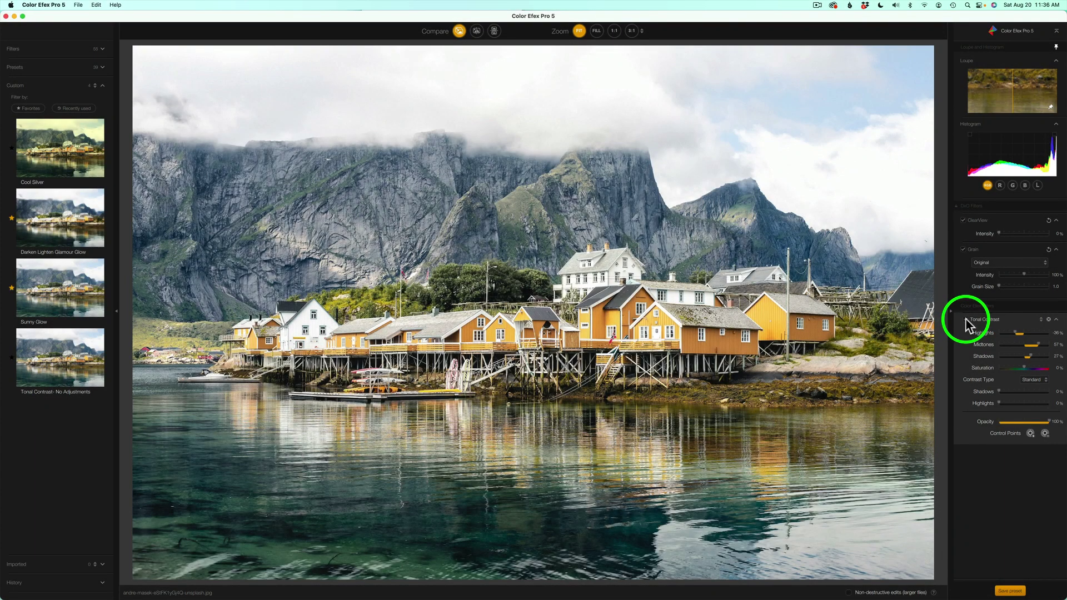
{"action": "left_click", "coordinate": [965, 319]}
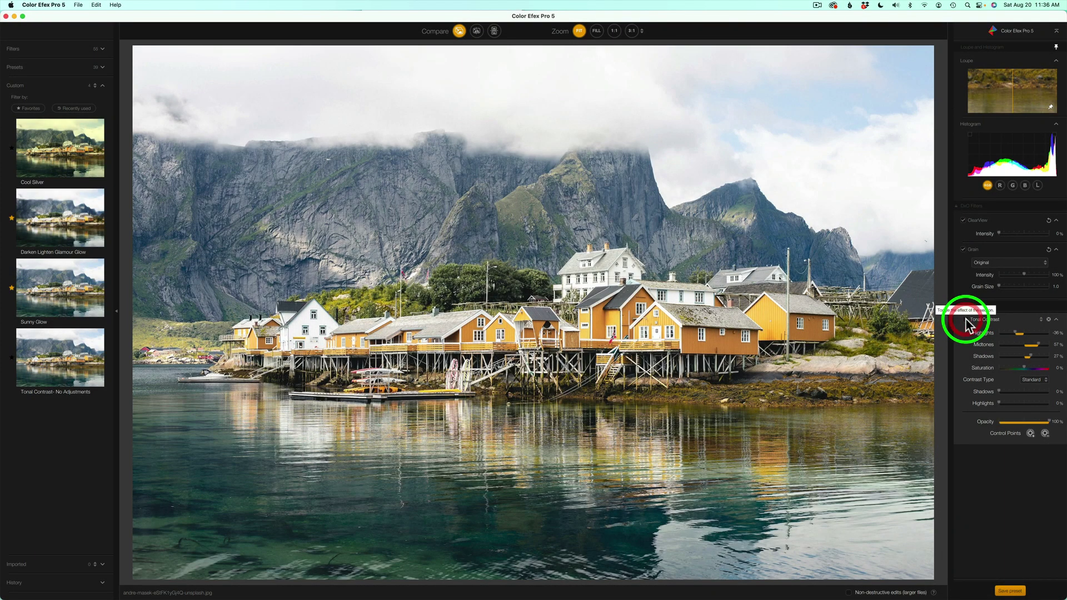
{"action": "left_click", "coordinate": [965, 320]}
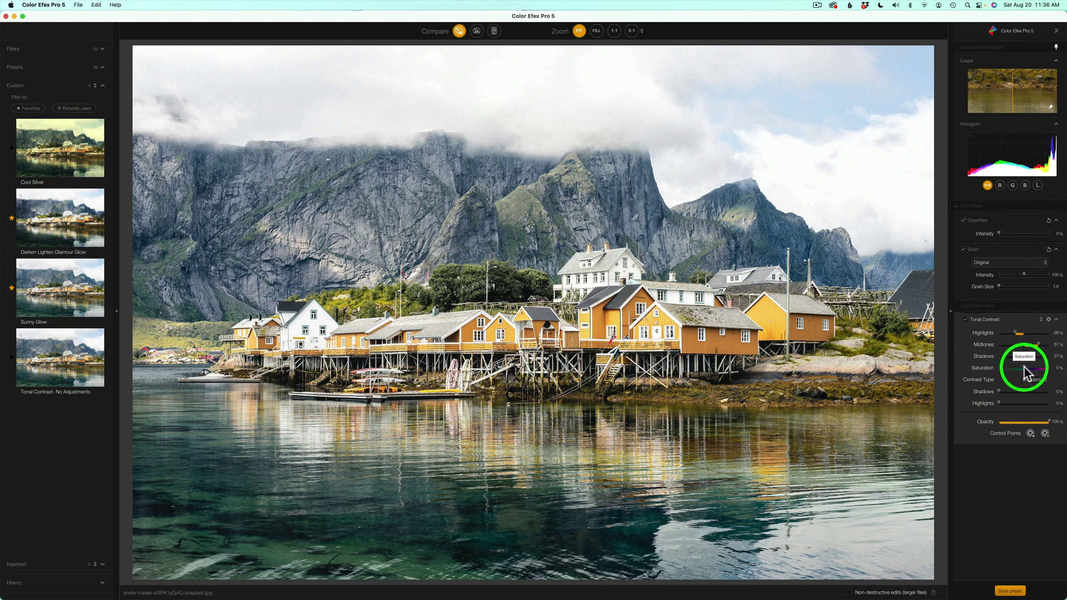
Set Tonal Contrast Saturation to 21% and toggle the filter off and on to compare.
{"action": "left_click_drag", "start_coordinate": [1023, 368], "coordinate": [1028, 373]}
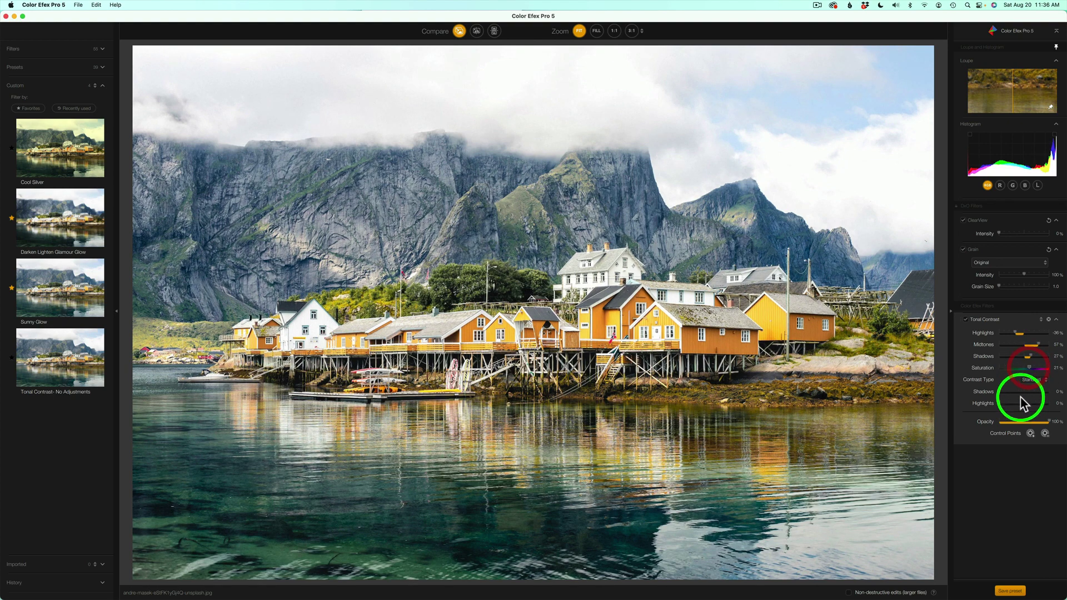
{"action": "left_click", "coordinate": [967, 319]}
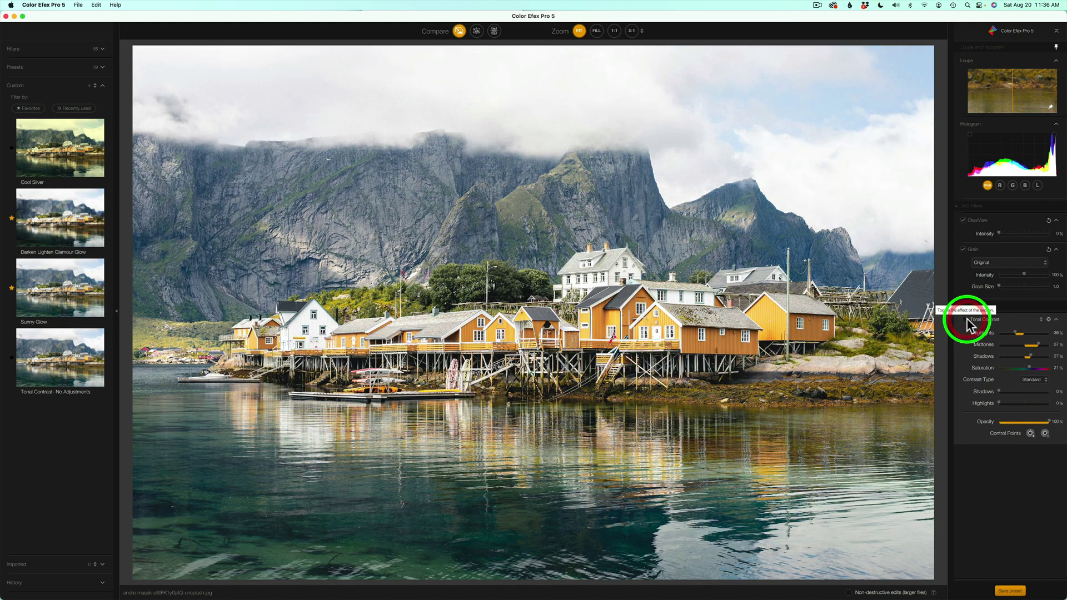
{"action": "left_click", "coordinate": [967, 320]}
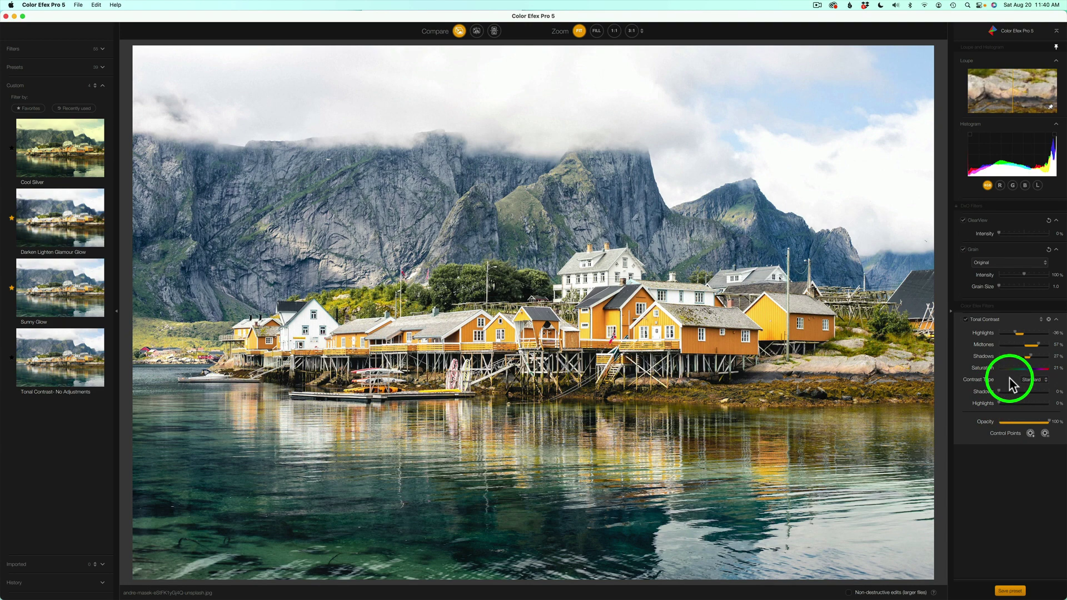
{"action": "left_click", "coordinate": [1047, 380]}
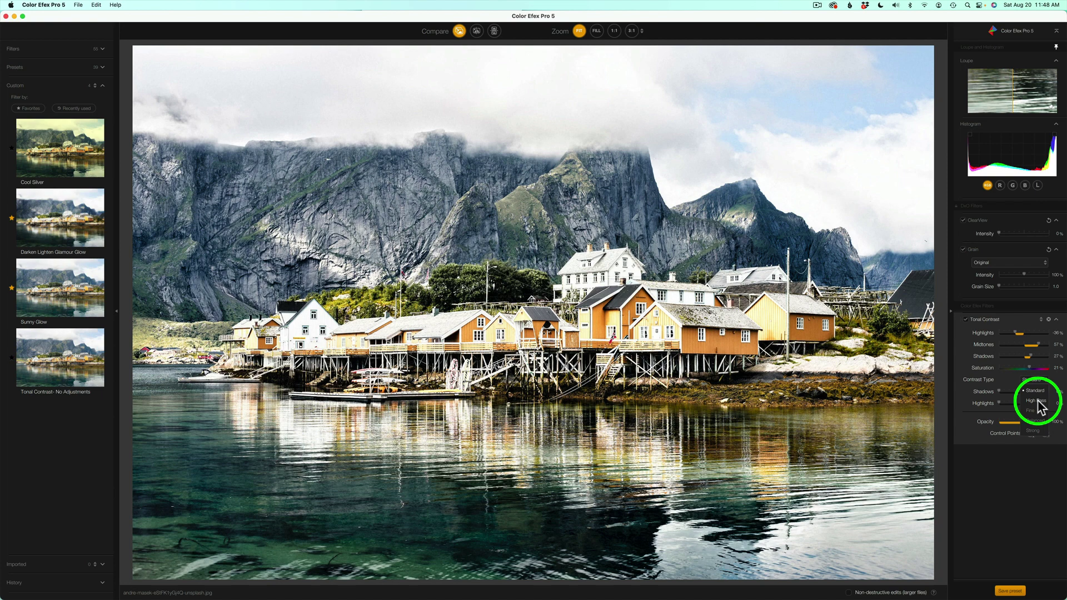
{"action": "left_click", "coordinate": [1034, 411]}
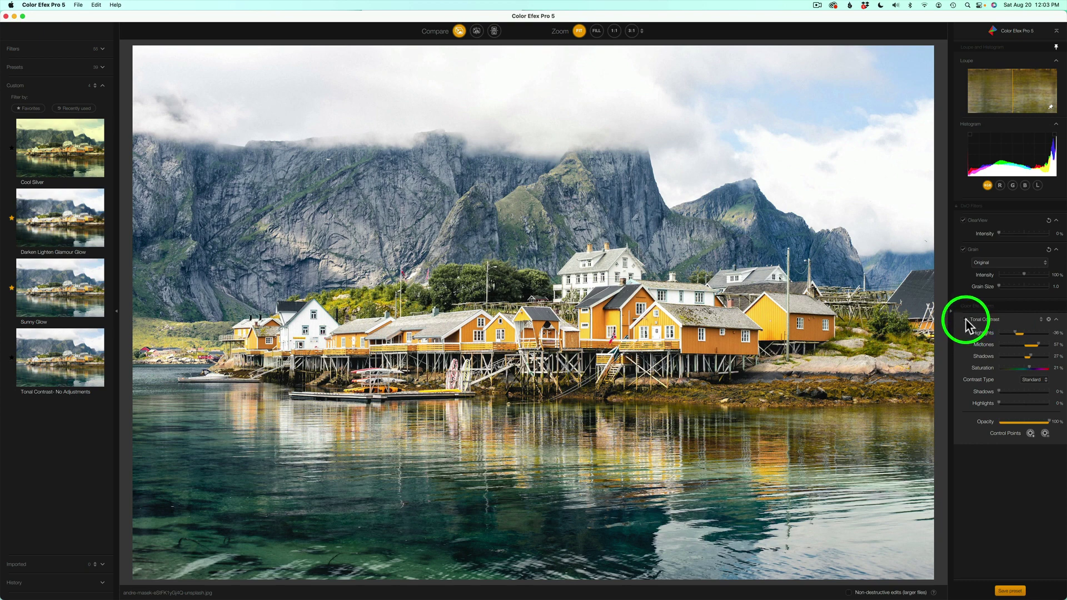
Compare Tonal Contrast off and on, then save the edited harbour photo with File > Save.
{"action": "left_click", "coordinate": [965, 321]}
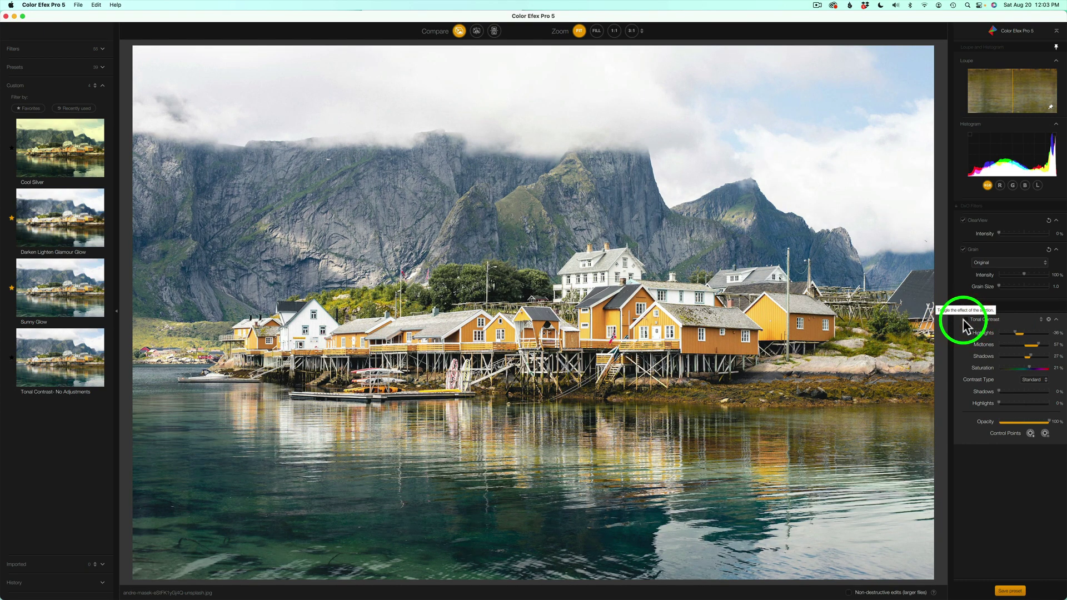
{"action": "left_click", "coordinate": [966, 320]}
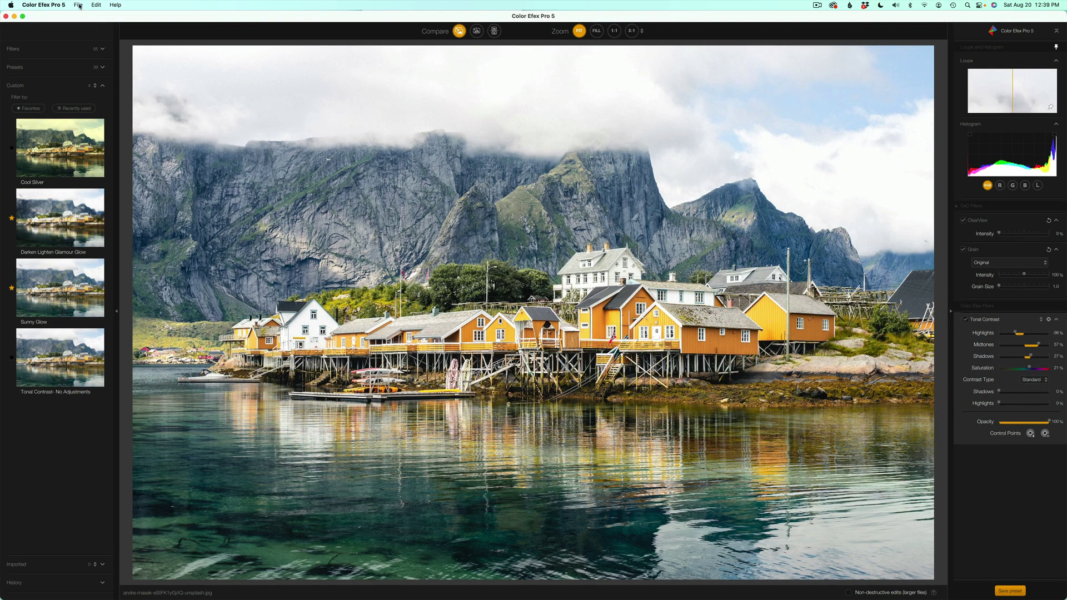
{"action": "left_click", "coordinate": [79, 6]}
{"action": "left_click", "coordinate": [86, 30]}
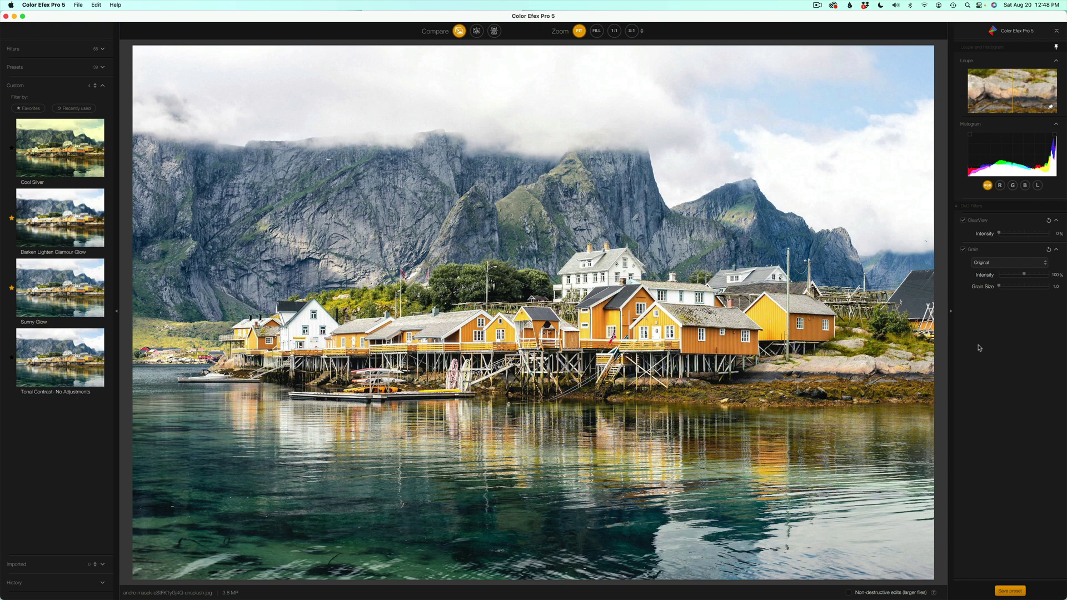
{"action": "left_click", "coordinate": [78, 6]}
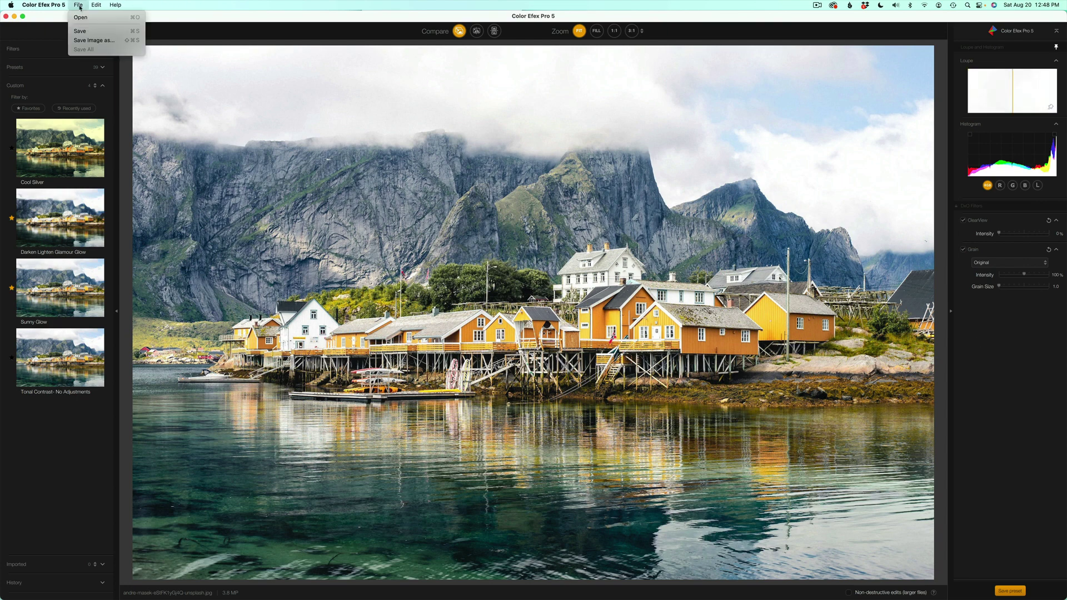
{"action": "left_click", "coordinate": [90, 41]}
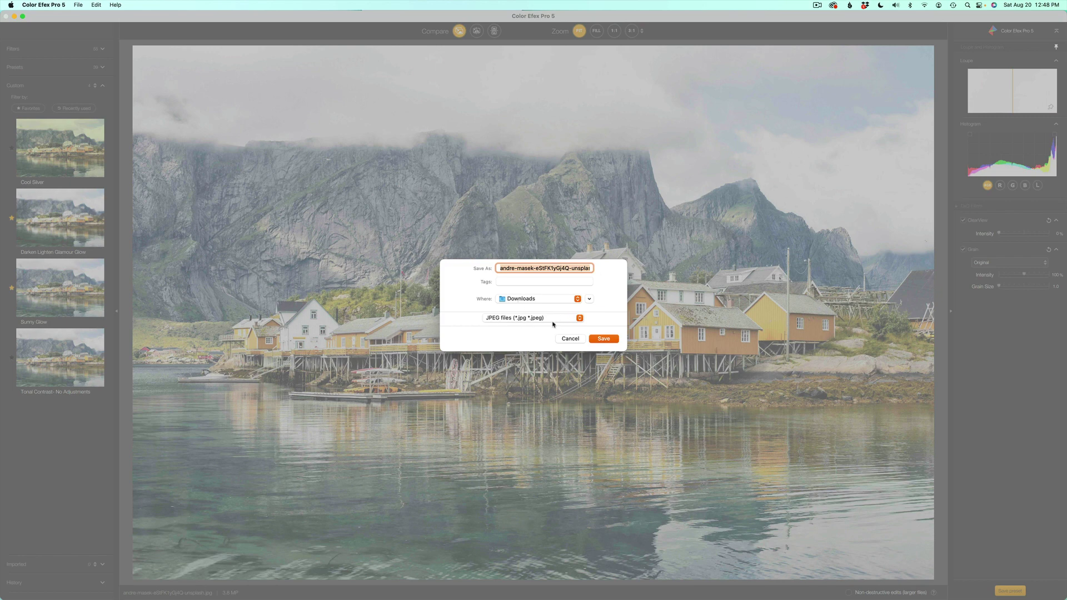
{"action": "left_click", "coordinate": [579, 320]}
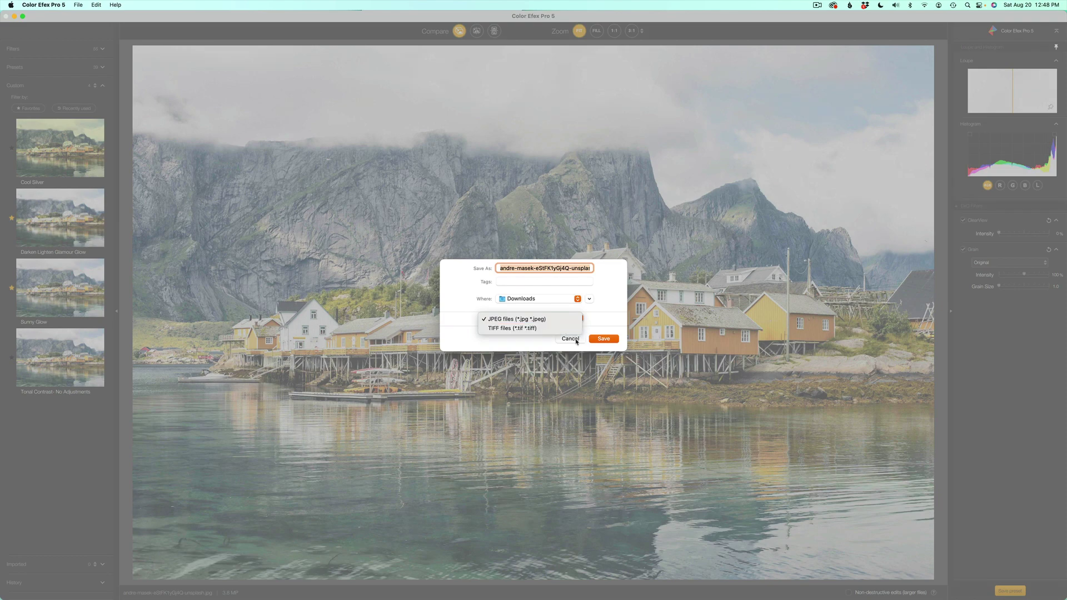
{"action": "left_click", "coordinate": [576, 340]}
{"action": "left_click", "coordinate": [573, 339]}
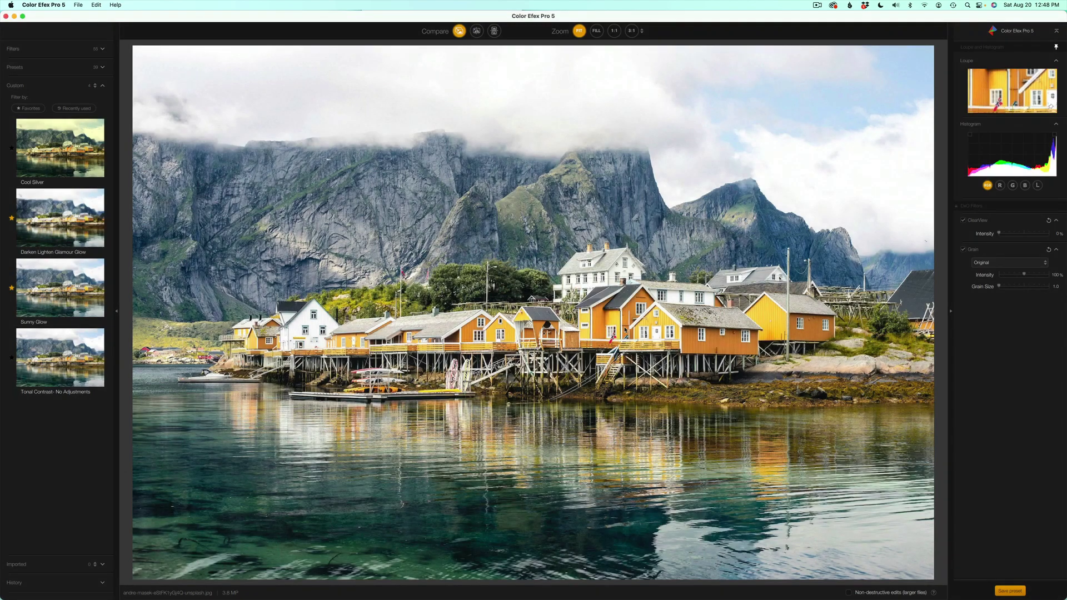